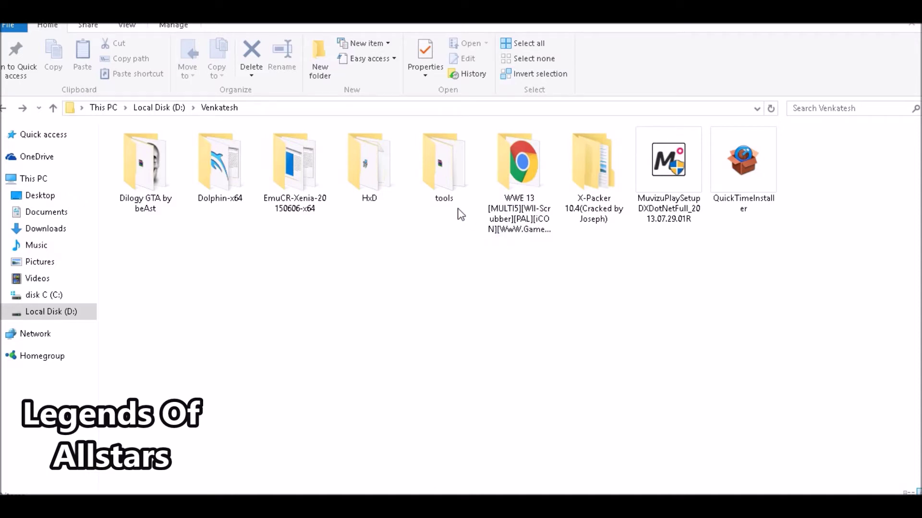
- Launch WiiScrubber.exe from the tools > Wii Scrubber folder in File Explorer
double_click(448, 175)
left_click(125, 150)
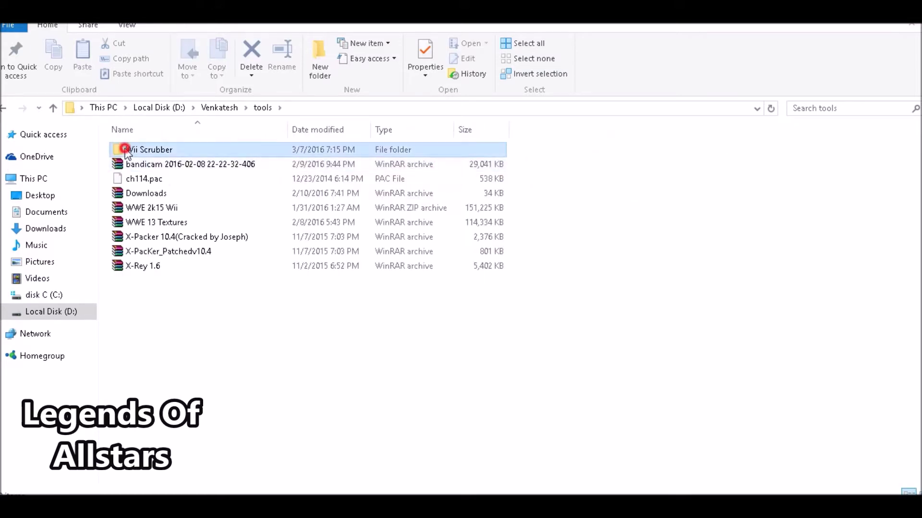
double_click(125, 151)
double_click(149, 179)
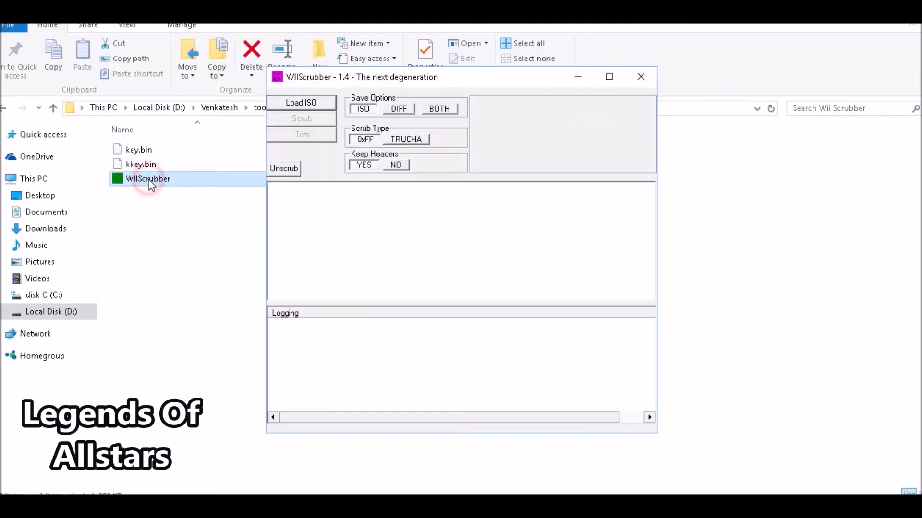
- Load the icon-wwe13 disc image from D:\Venkatesh\WWE 13\icon-wwe13
left_click(306, 107)
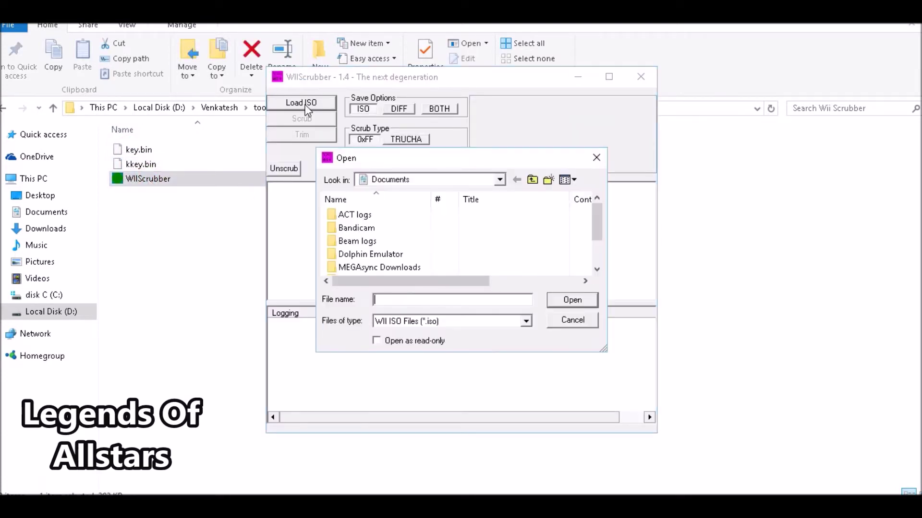
left_click(499, 180)
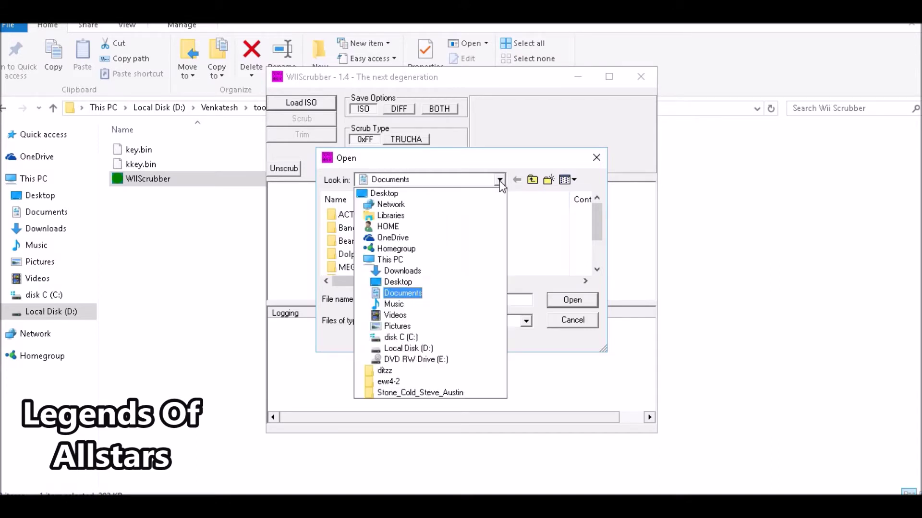
left_click(411, 348)
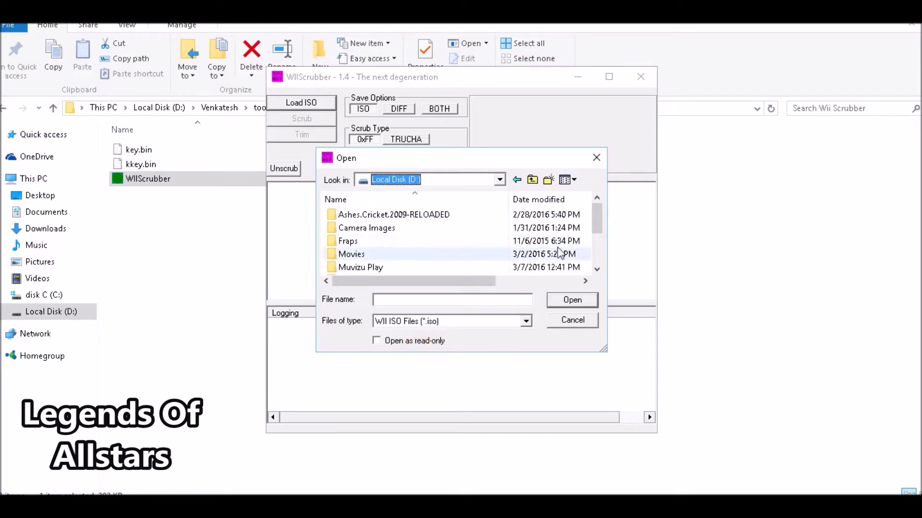
left_click_drag(597, 213, 597, 229)
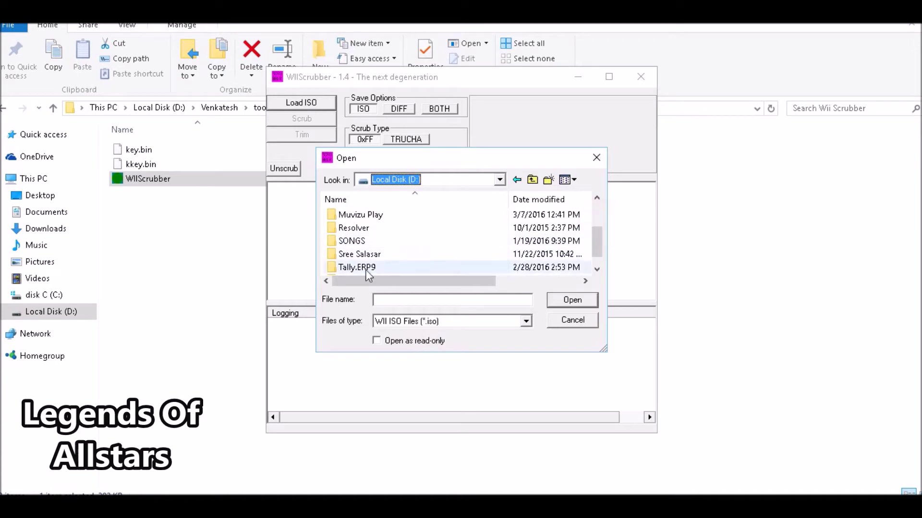
left_click(601, 253)
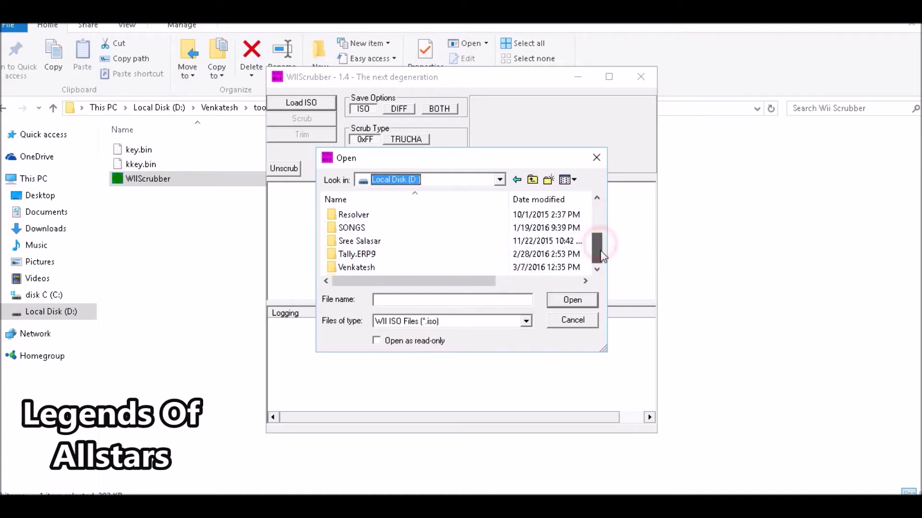
double_click(354, 267)
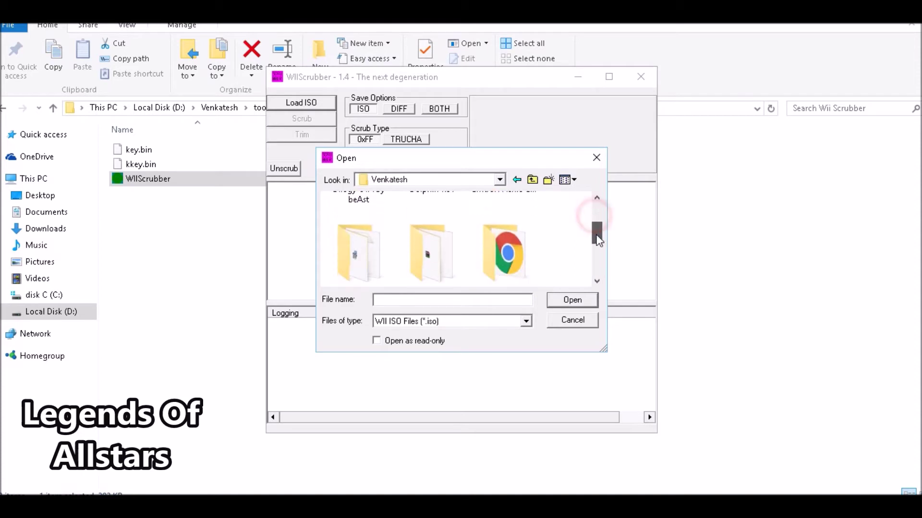
left_click_drag(595, 220, 595, 249)
double_click(510, 226)
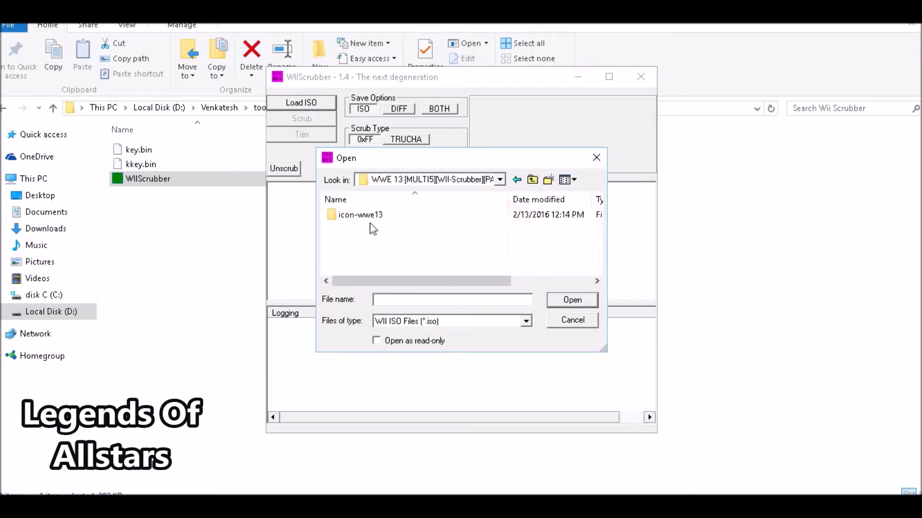
double_click(349, 218)
left_click(349, 218)
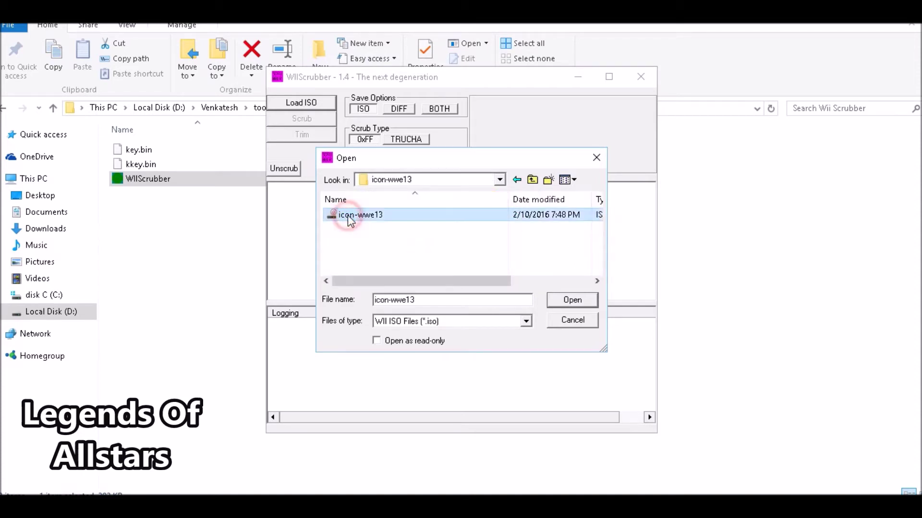
left_click(577, 303)
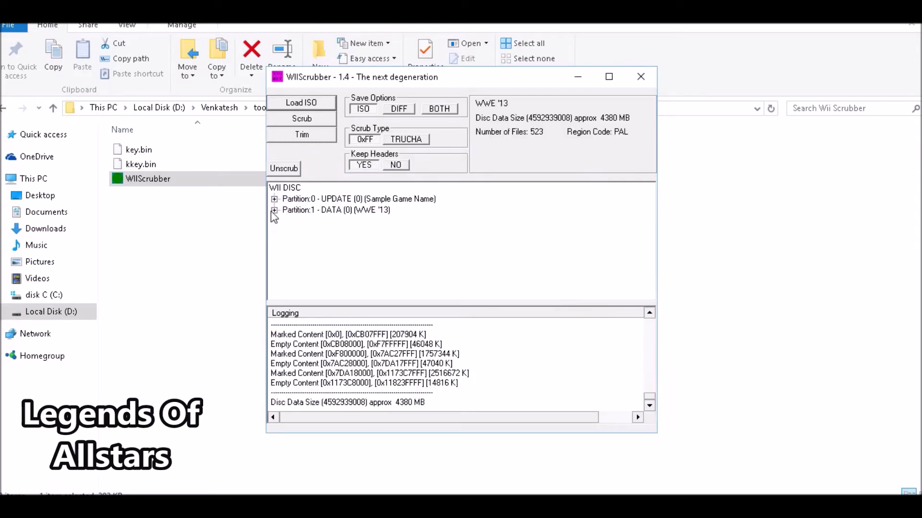
- Expand Partition:1 - DATA, then pac and ch, and select ch123.pac
left_click(274, 210)
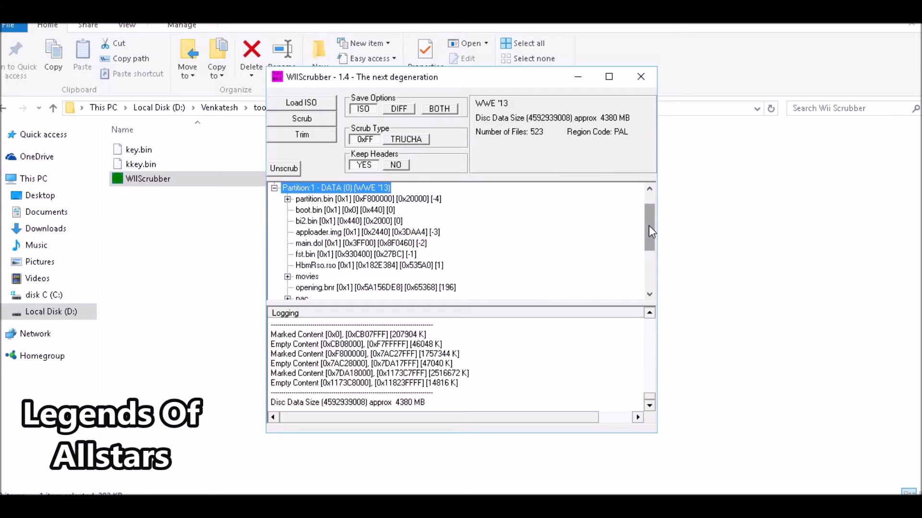
left_click_drag(649, 226, 651, 241)
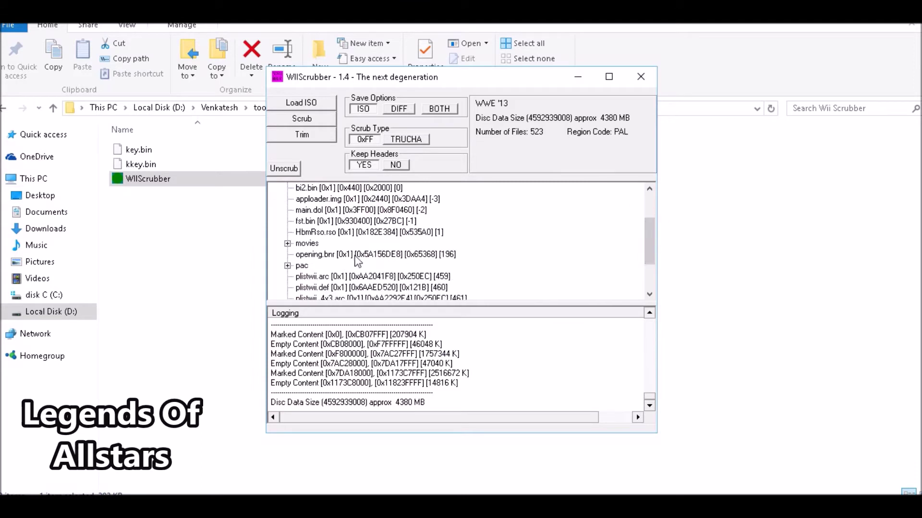
left_click(288, 266)
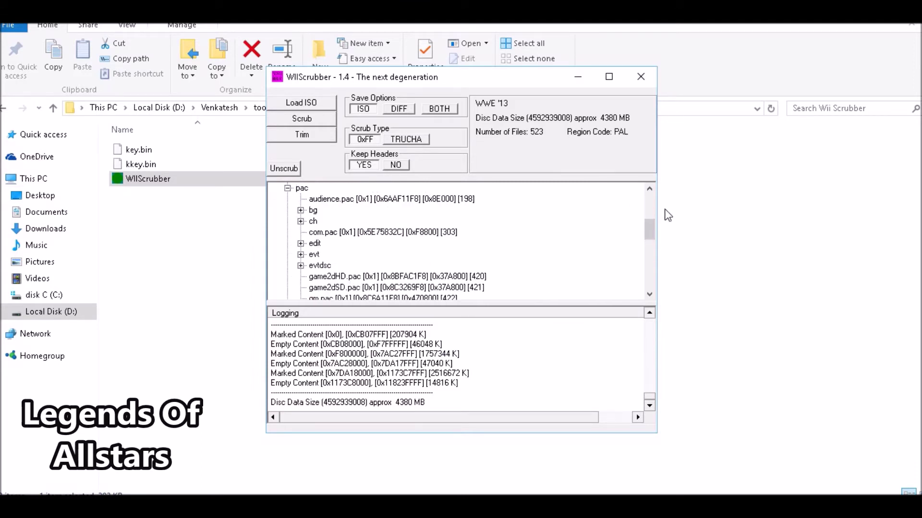
left_click(300, 221)
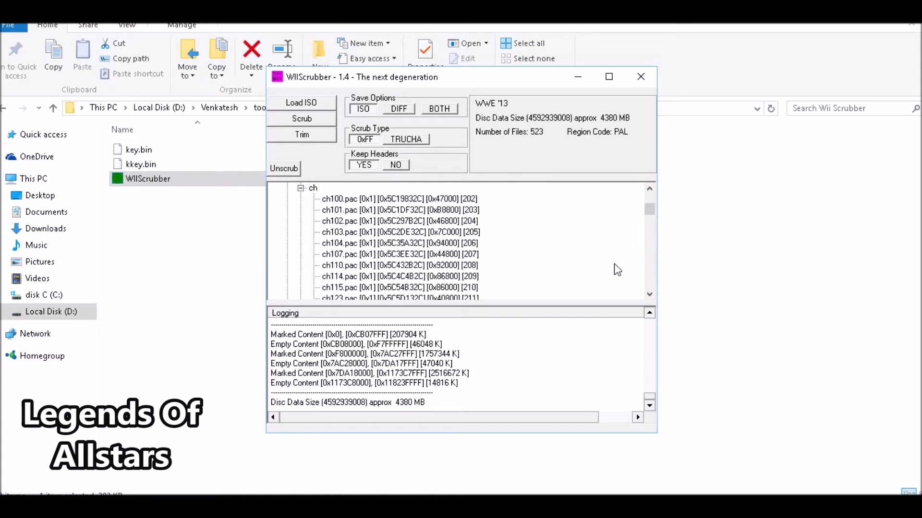
left_click_drag(651, 209, 651, 214)
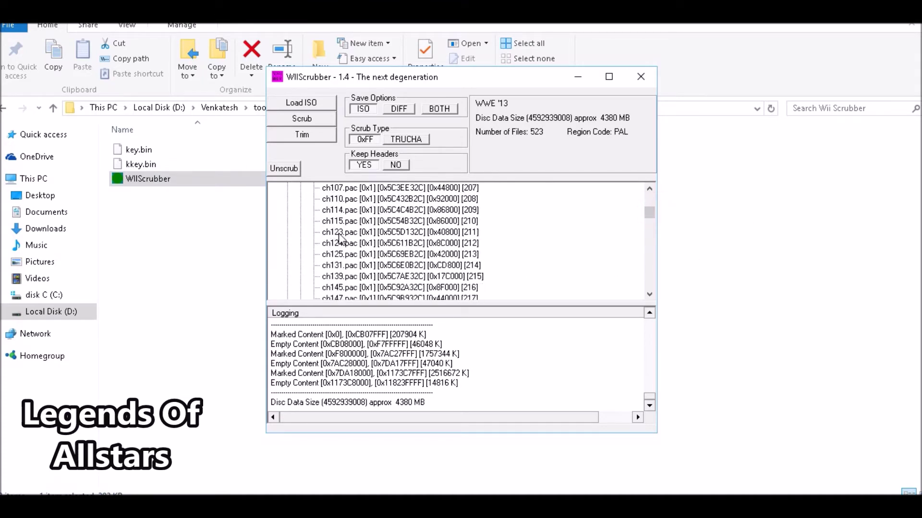
left_click(338, 233)
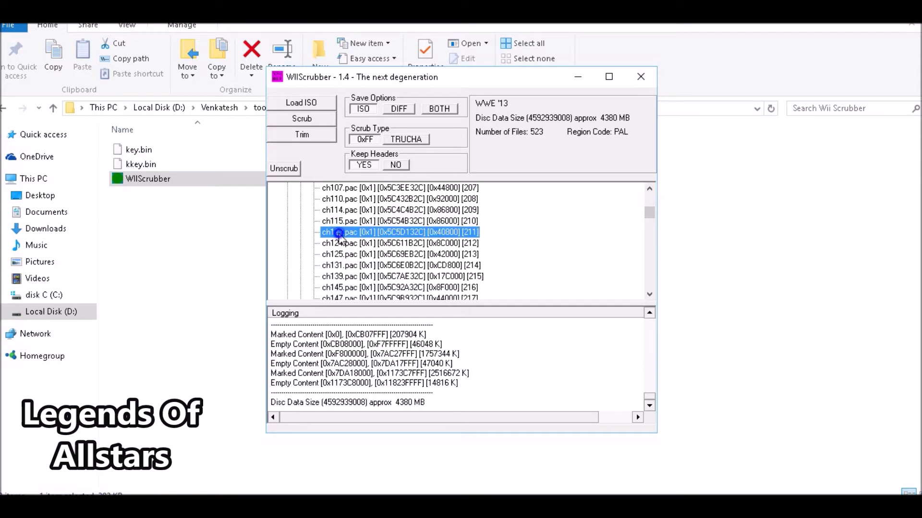
right_click(340, 236)
- Extract ch123.pac into the icon-wwe13 folder, keeping the name ch123.pac
left_click(362, 245)
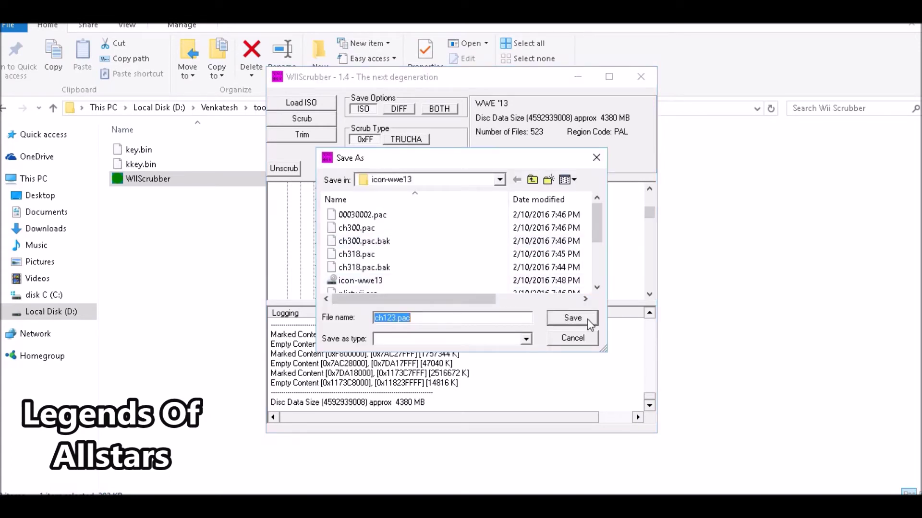
left_click(572, 317)
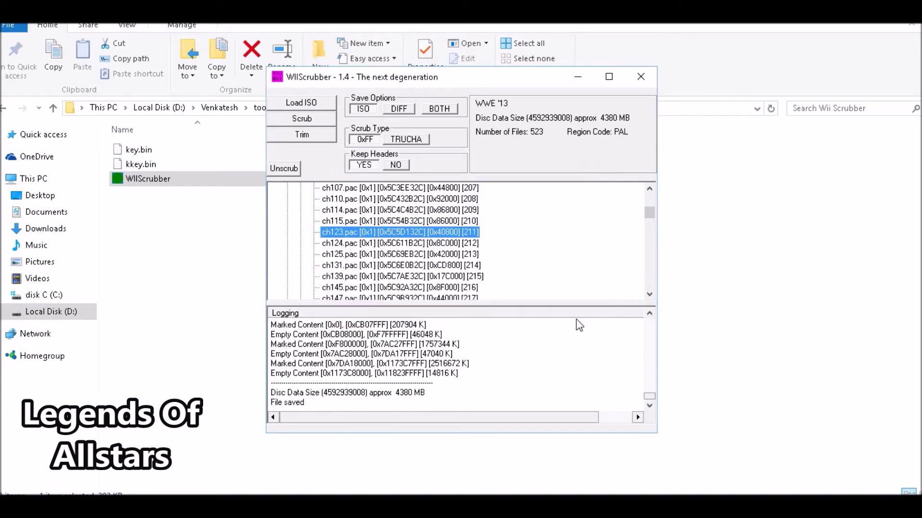
- Replace ch123.pac with the edited icon-wwe13 copy, acknowledge success, and close WiiScrubber
right_click(353, 239)
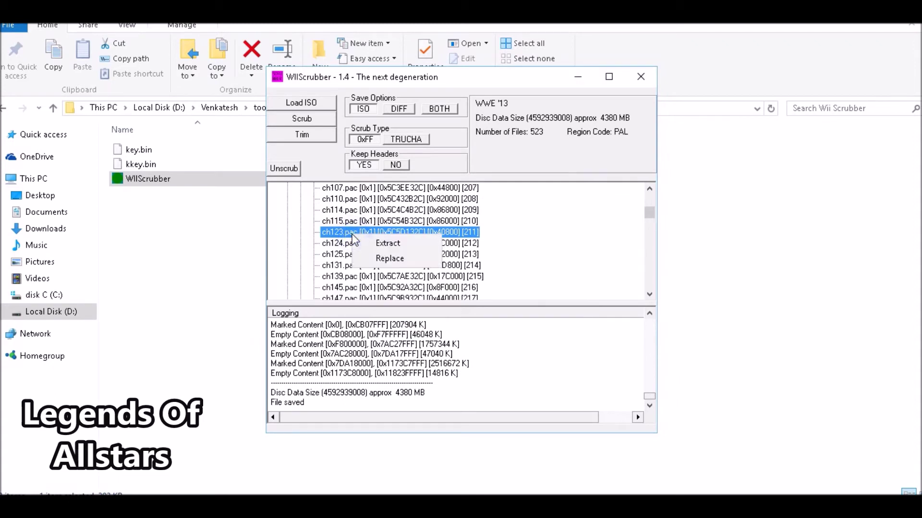
left_click(397, 265)
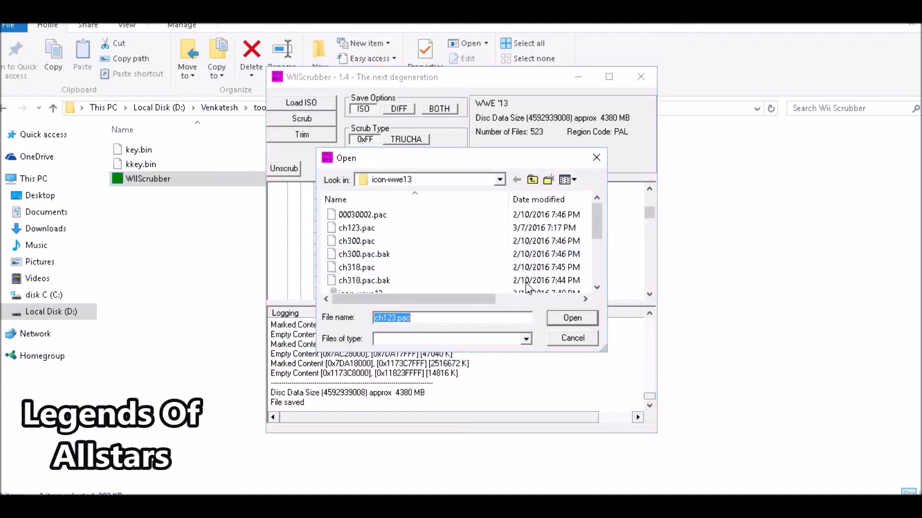
left_click(358, 229)
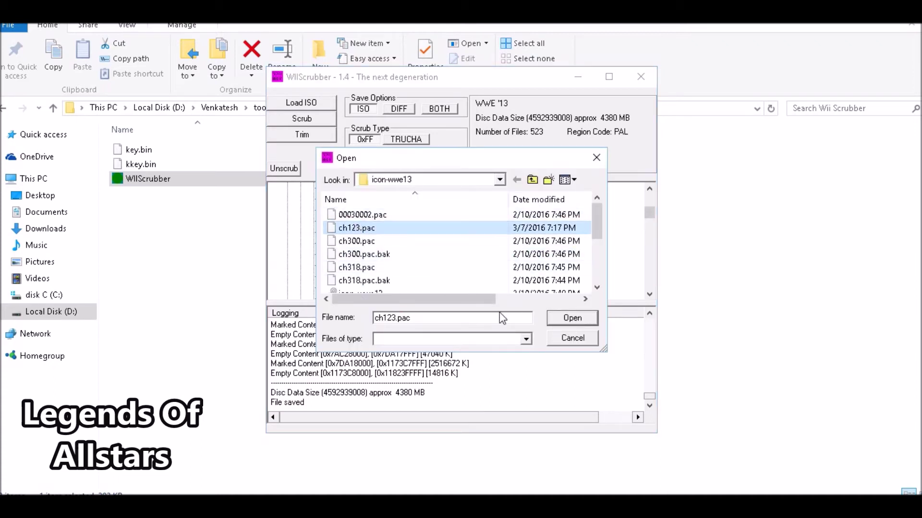
left_click(570, 319)
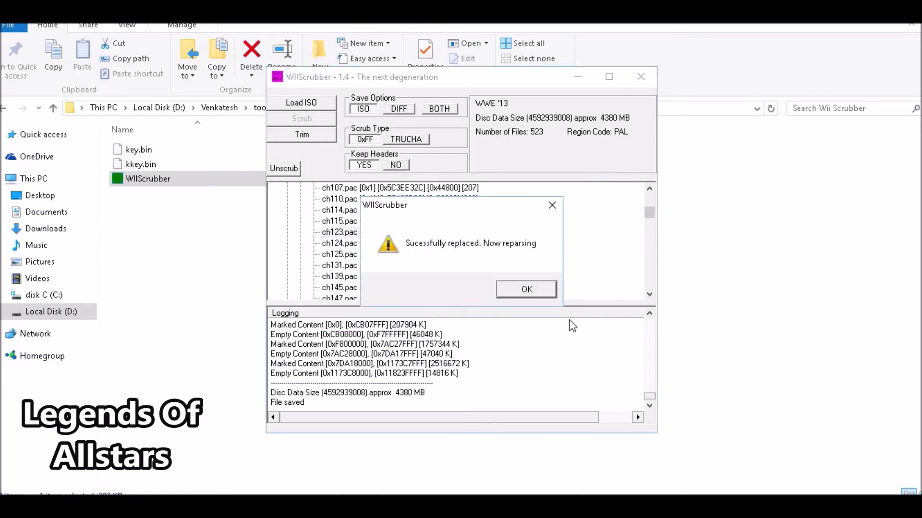
left_click(526, 290)
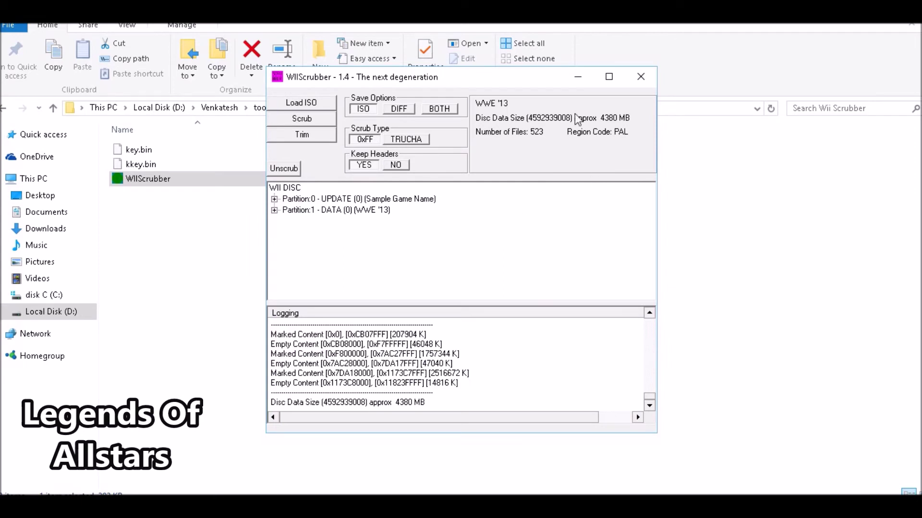
left_click(640, 75)
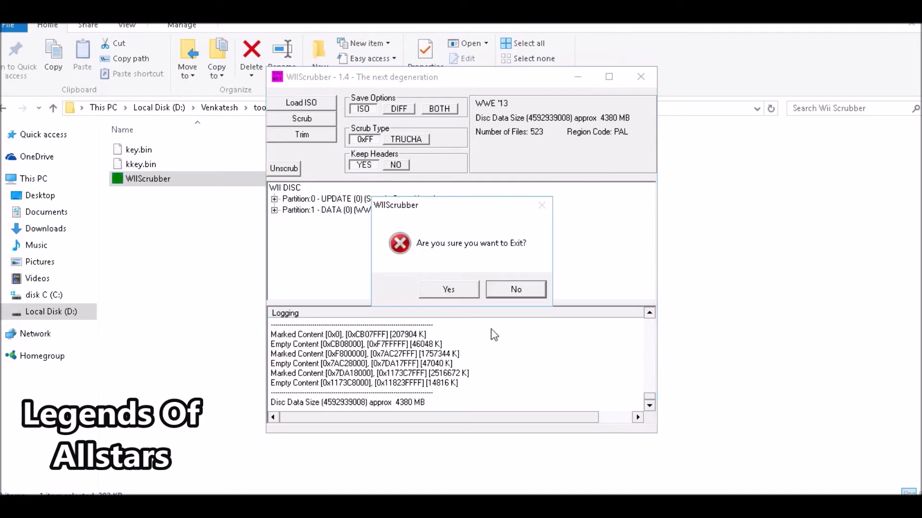
left_click(509, 291)
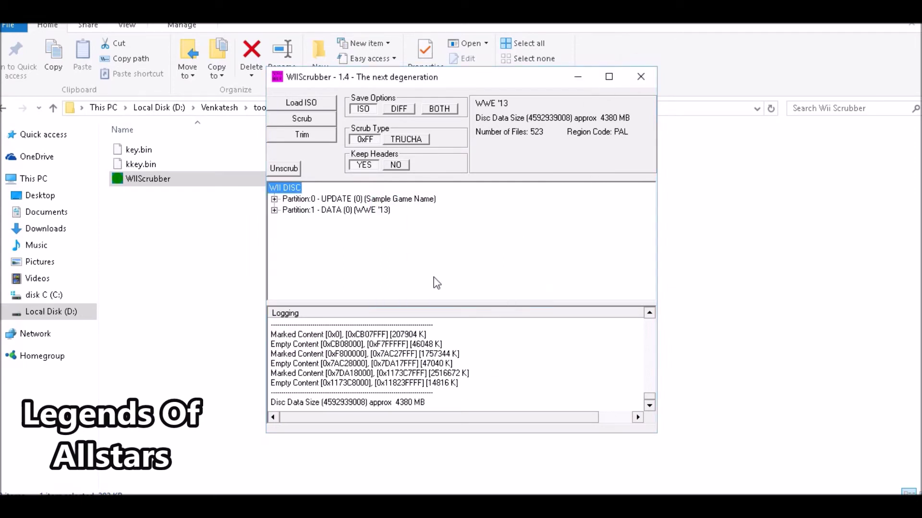
left_click(274, 210)
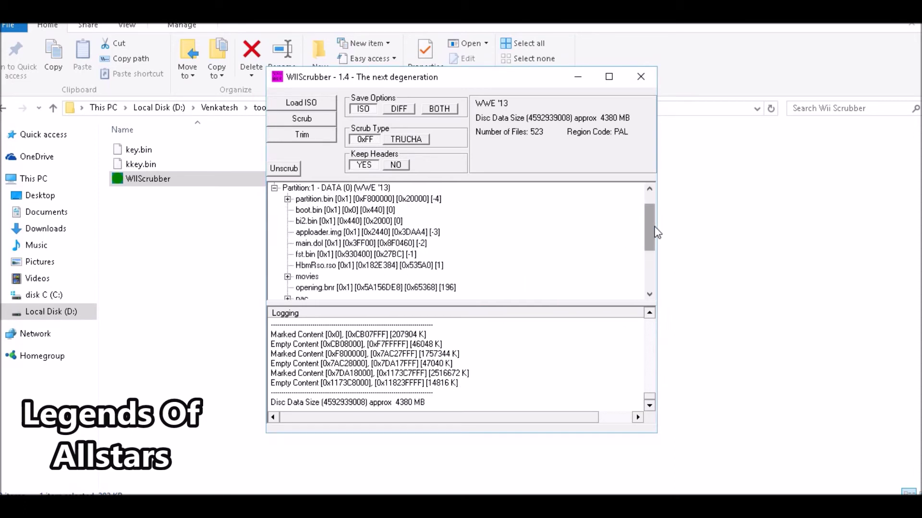
left_click_drag(654, 234, 651, 270)
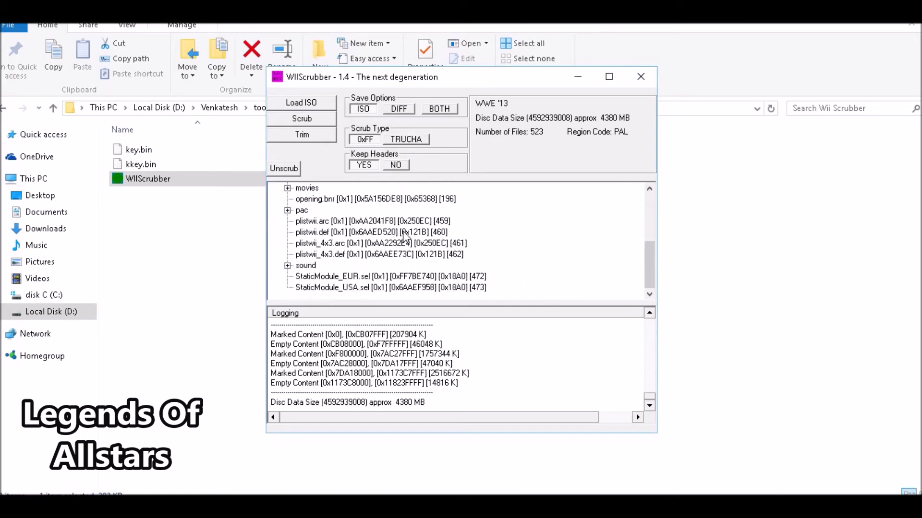
left_click(317, 221)
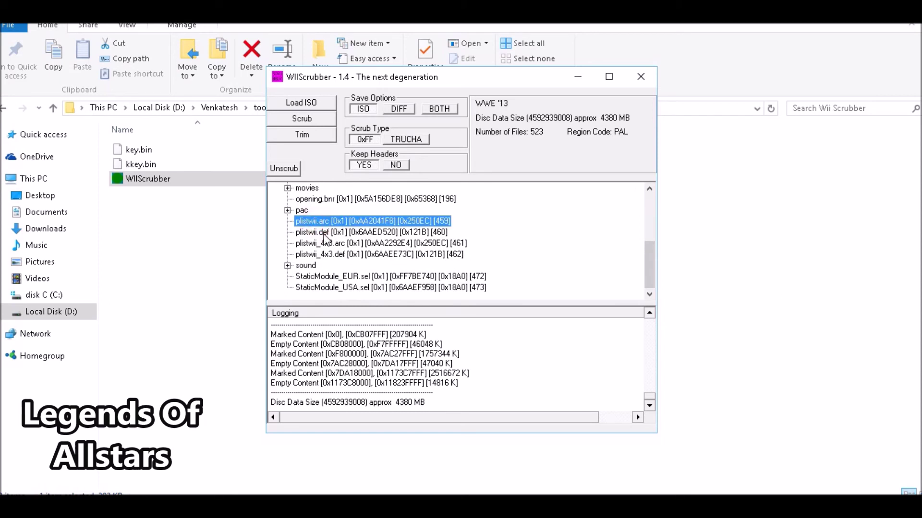
left_click(343, 246)
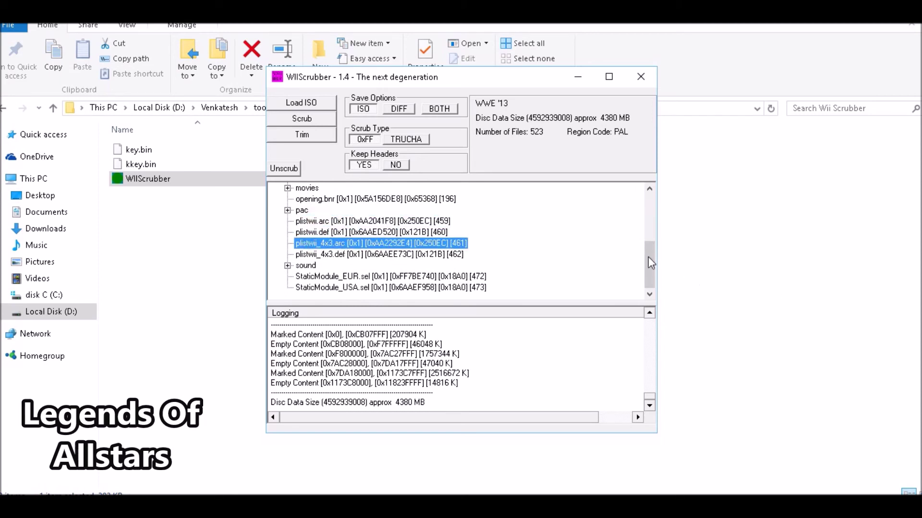
scroll(651, 259, "up", 4)
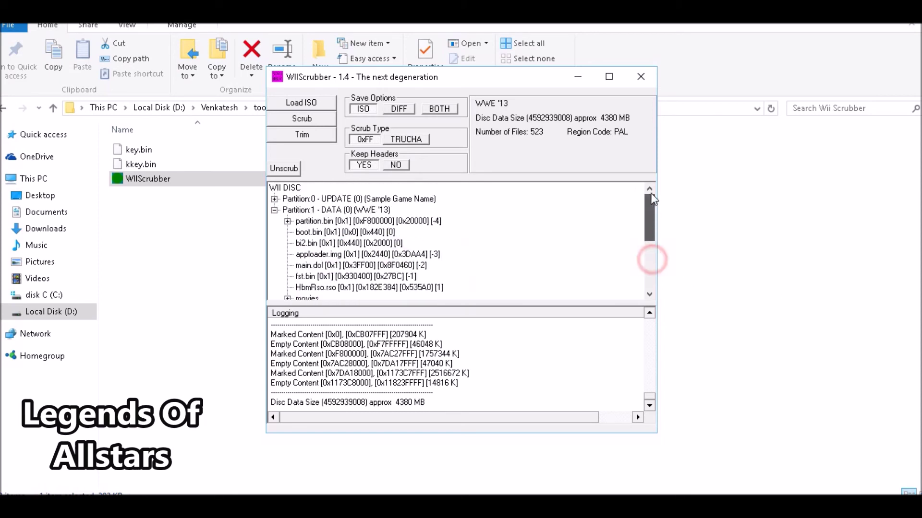
left_click(278, 212)
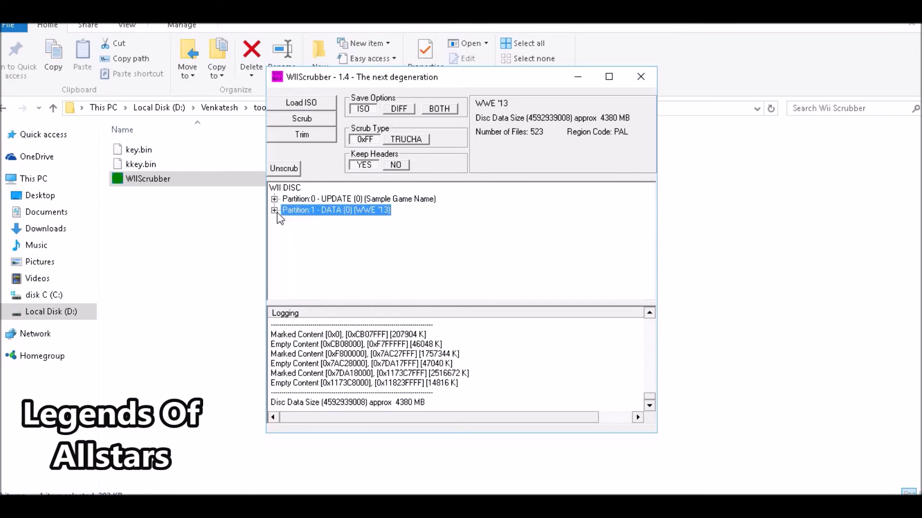
left_click(335, 199)
left_click(338, 210)
left_click(275, 210)
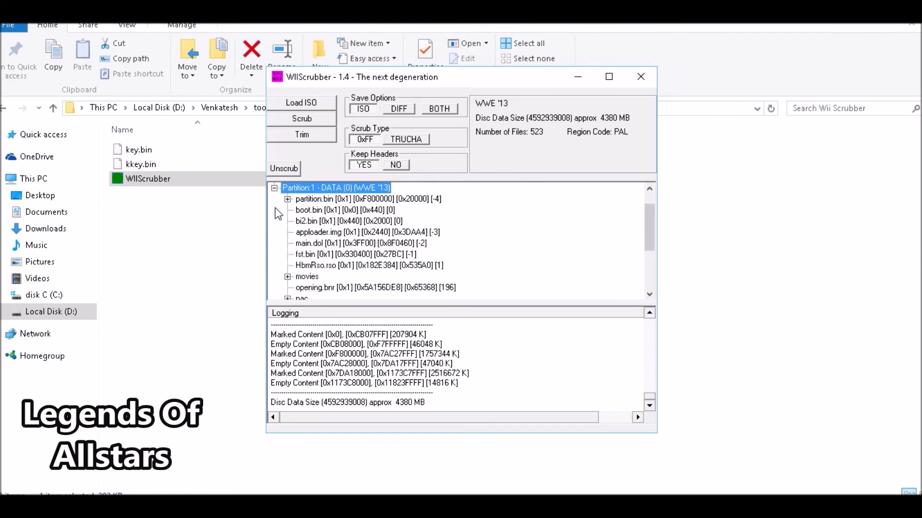
left_click(275, 211)
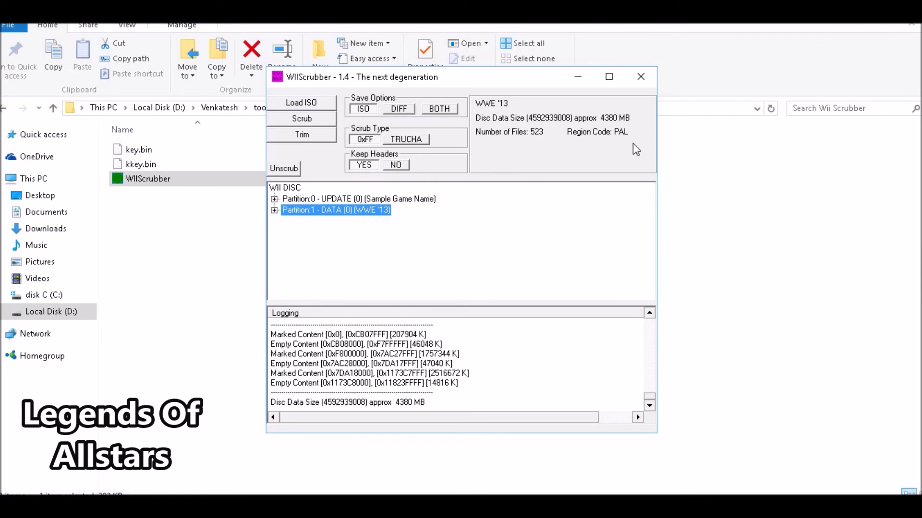